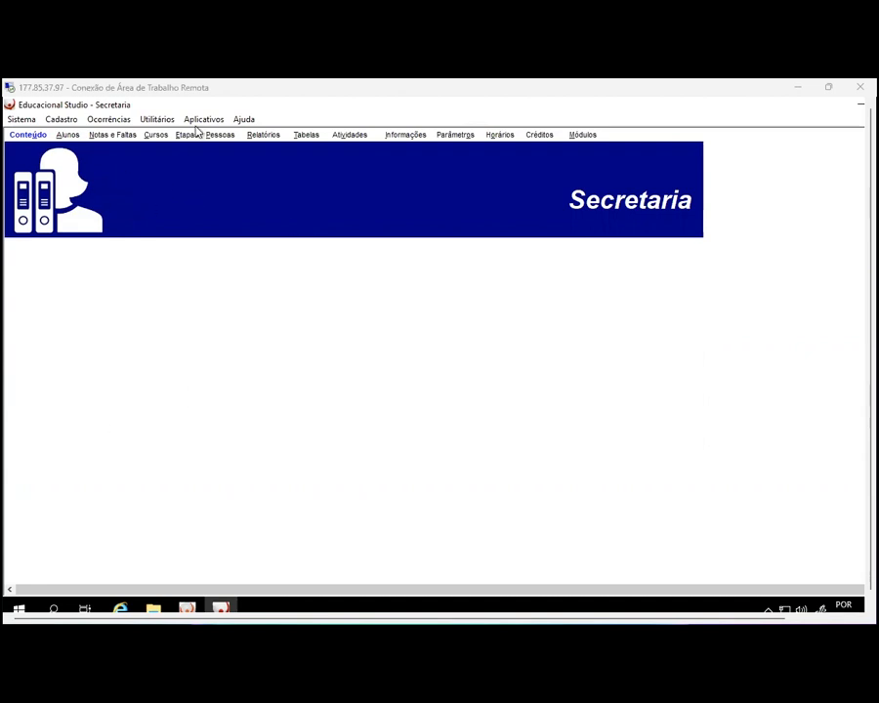
Open the Alunos student registration screen from the Secretaria home screen
left_click(67, 135)
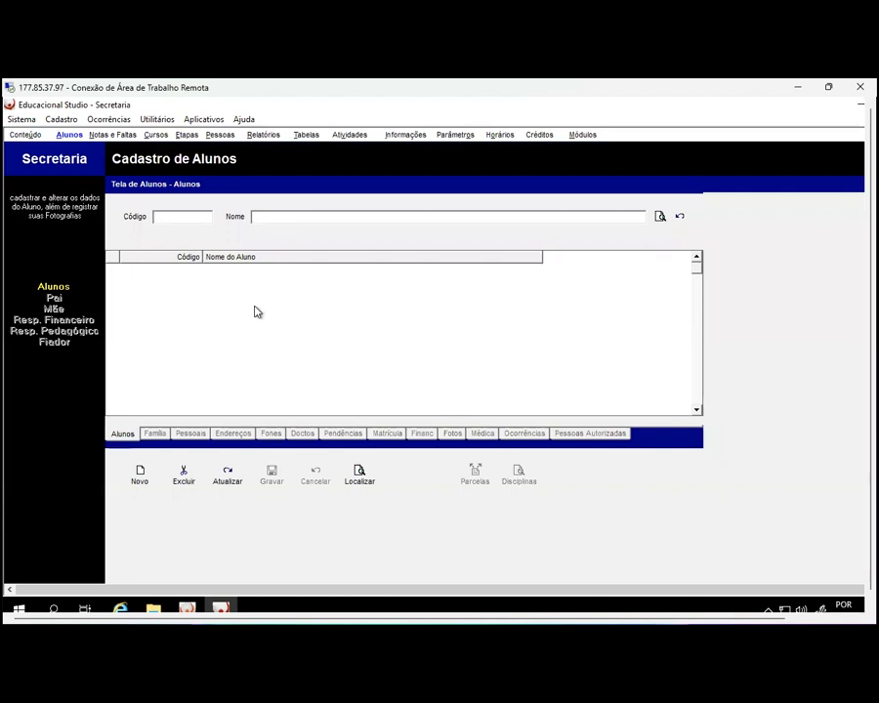
Search student records by the new student's full name and confirm no match exists
left_click(271, 217)
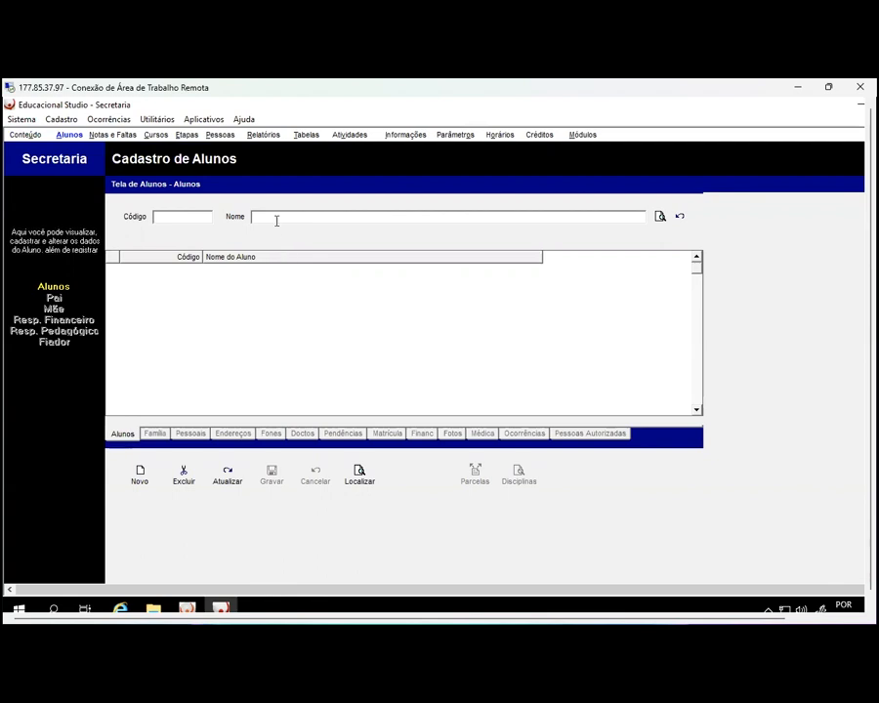
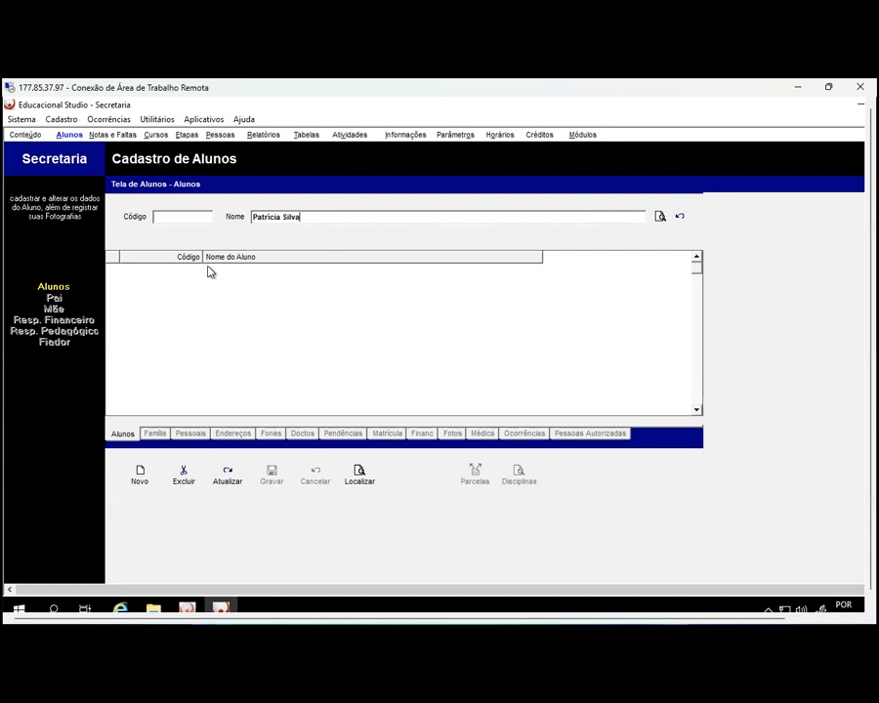
left_click(658, 217)
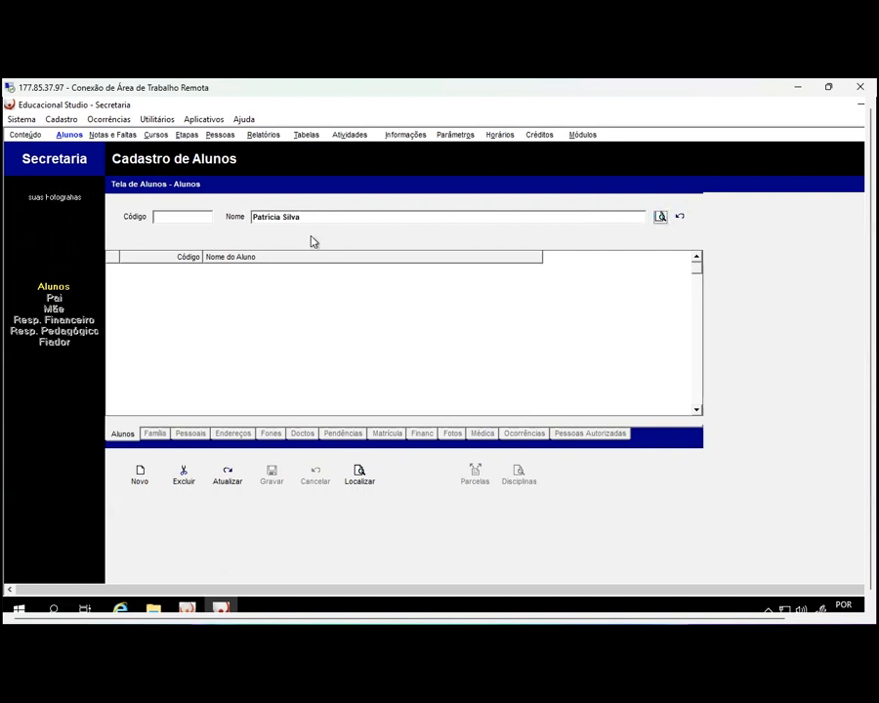
Start a new Matrícula de Alunos enrollment with the student's name and code 800
left_click(144, 479)
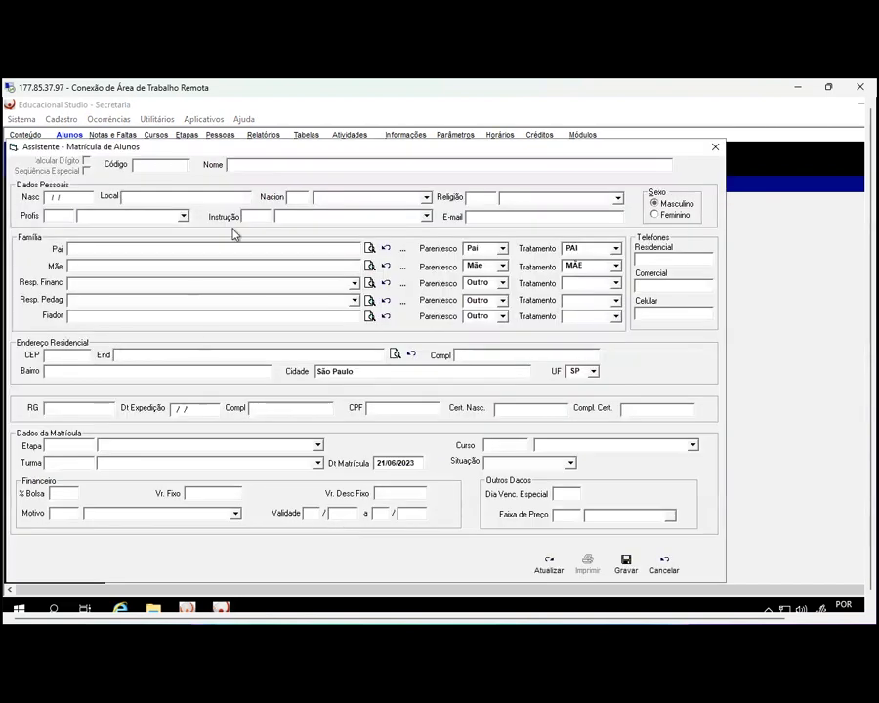
left_click_drag(280, 149, 296, 128)
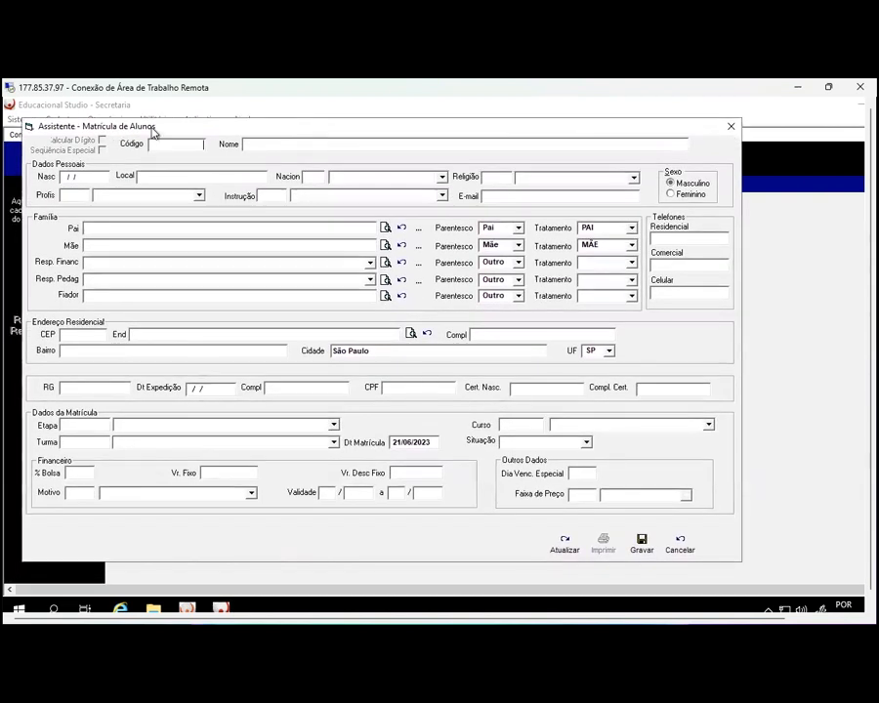
left_click(291, 144)
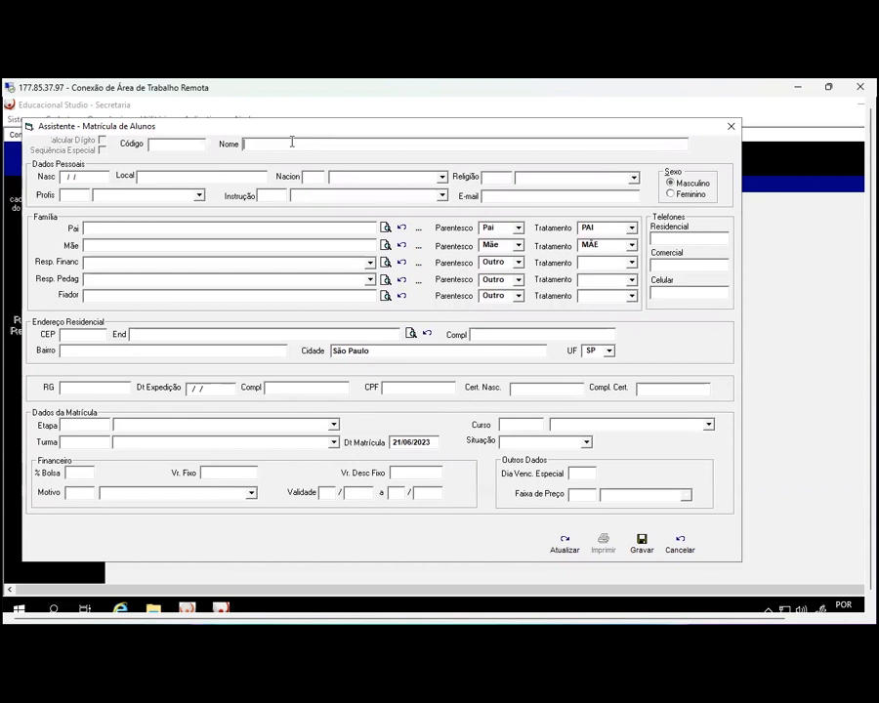
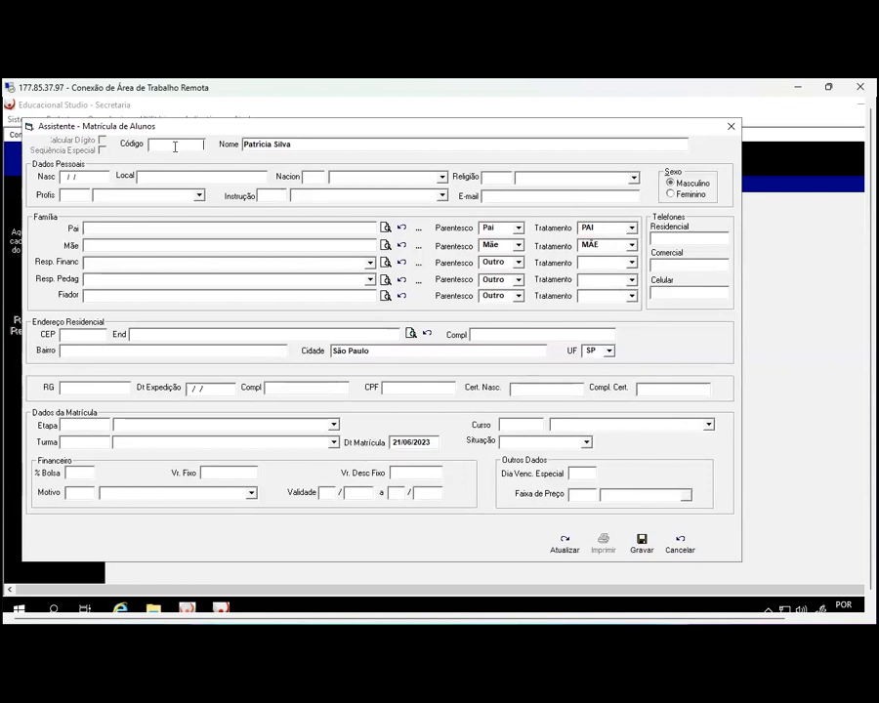
type("800")
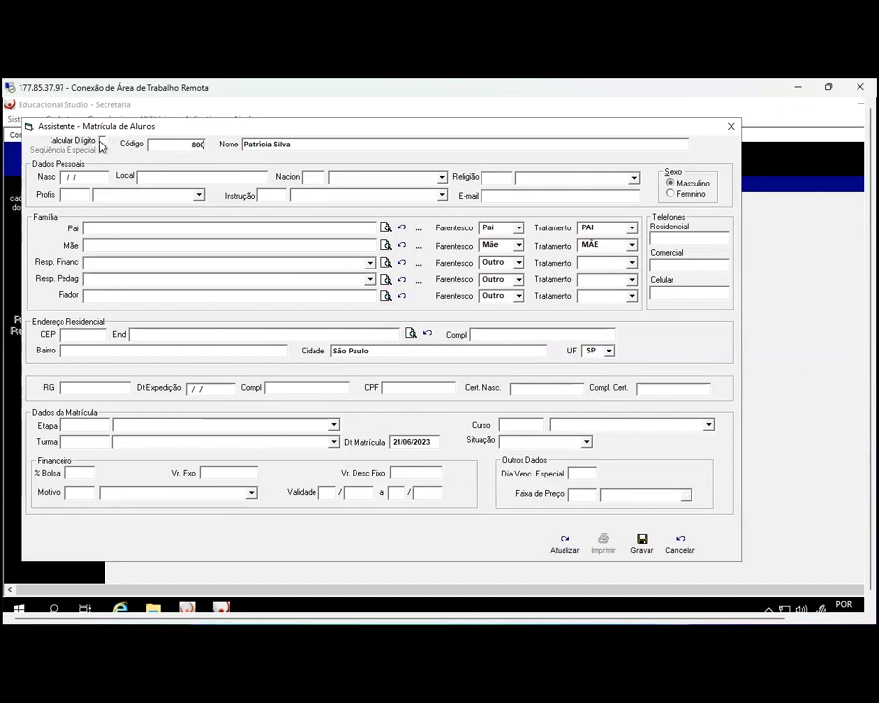
Enable Calcular Dígito so a check digit is generated for code 800
left_click(107, 143)
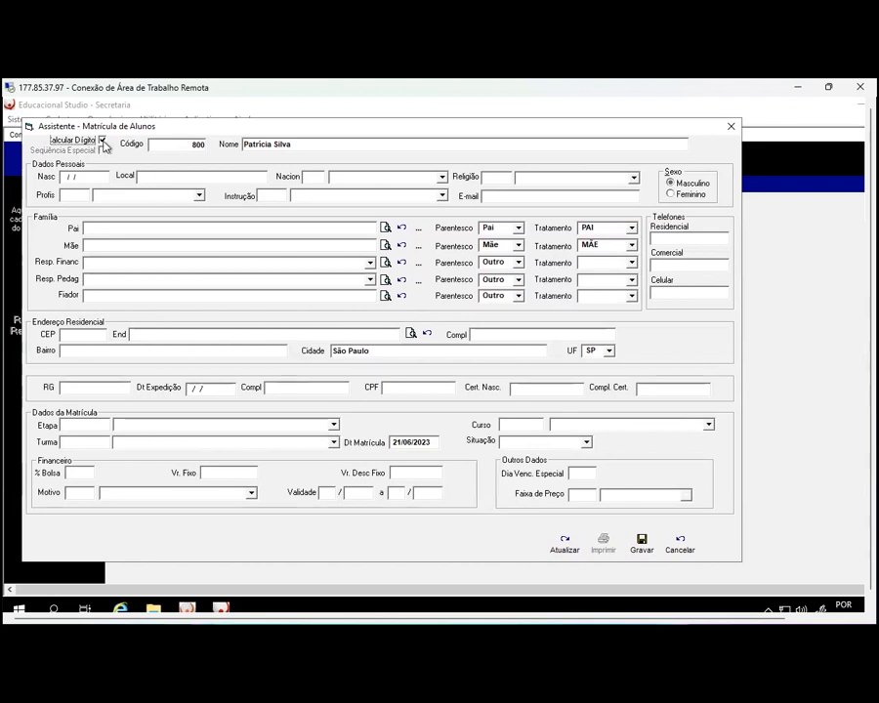
double_click(195, 144)
left_click(204, 145)
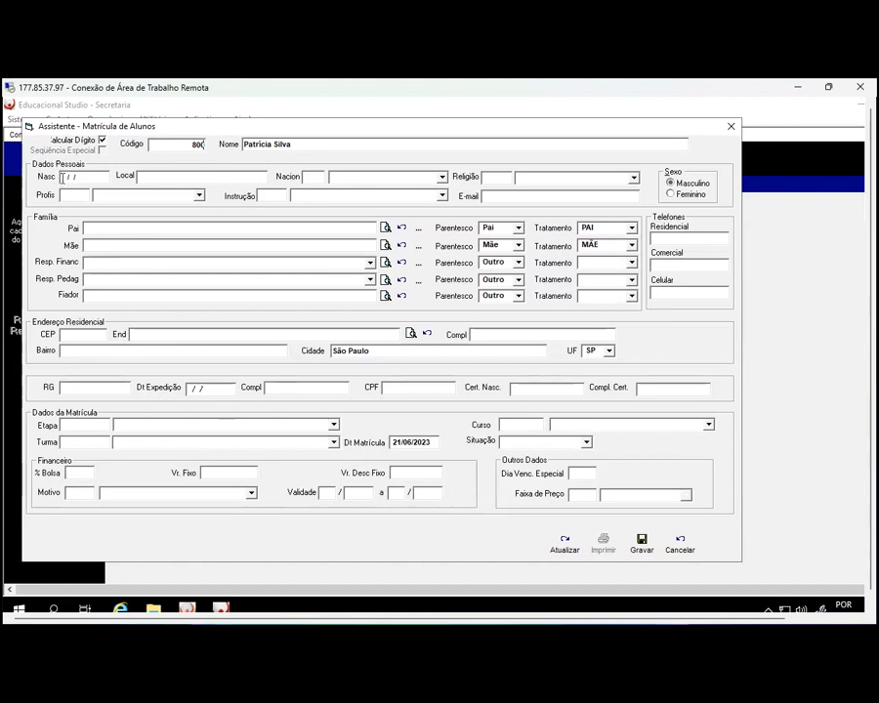
left_click(62, 178)
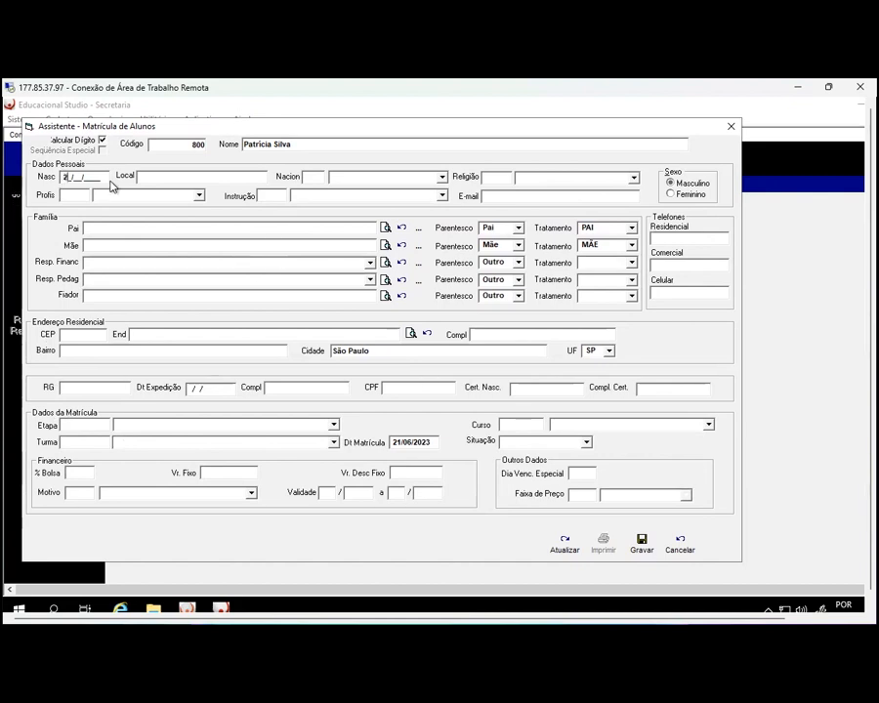
type("90")
type("S")
type("ão")
type(" Paulo")
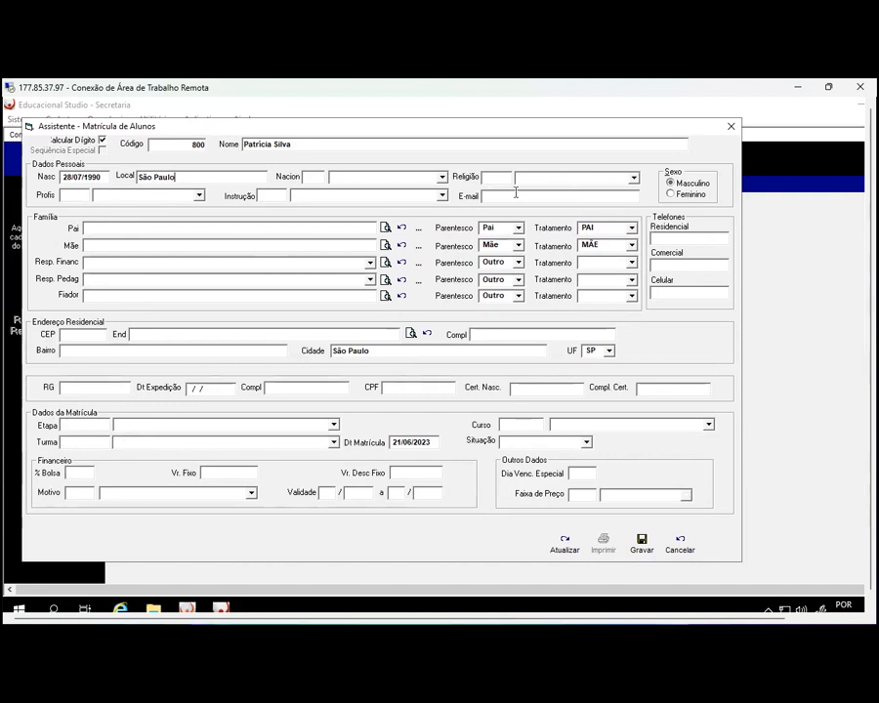
left_click(441, 176)
left_click(377, 203)
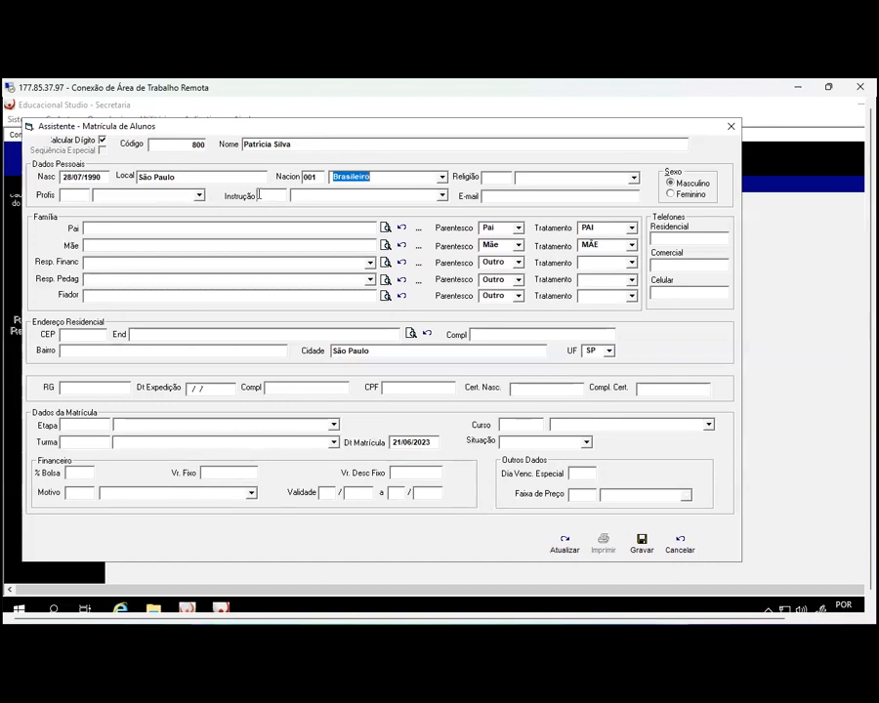
left_click(489, 198)
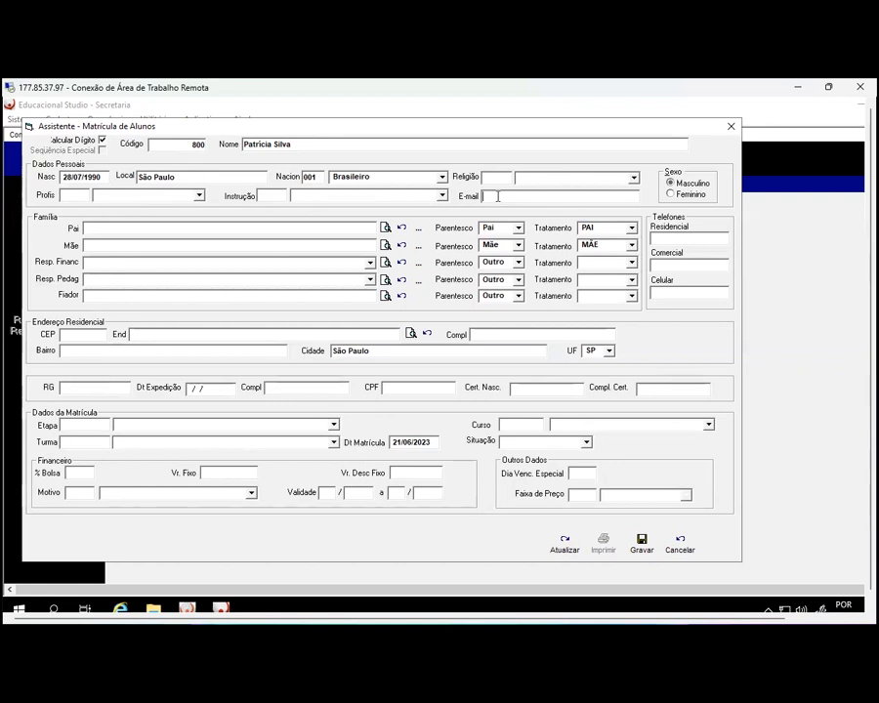
Mark the student as Feminino and enter the father's and mother's names
left_click(675, 195)
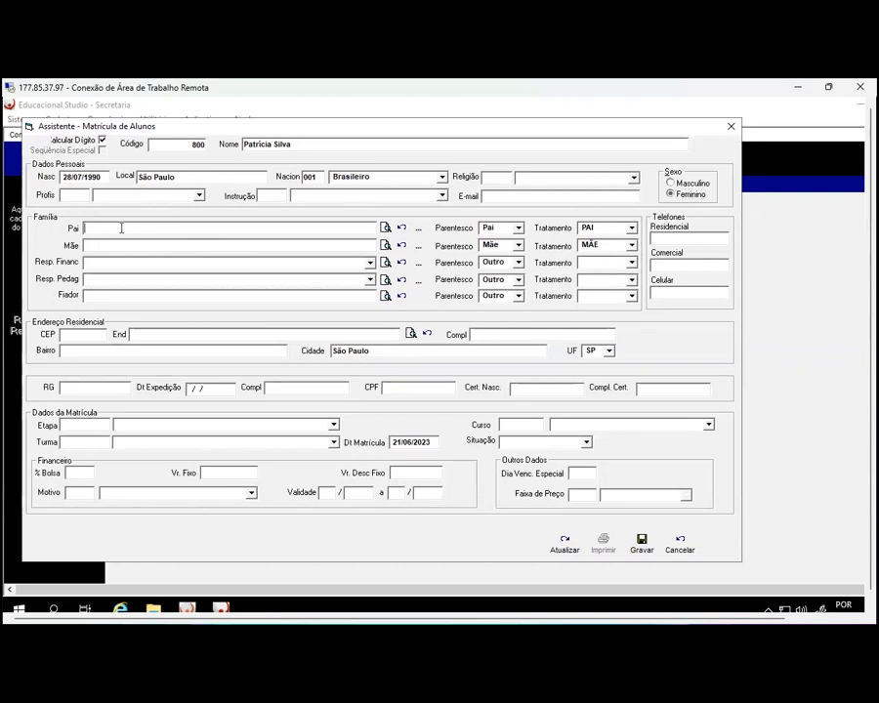
left_click(113, 229)
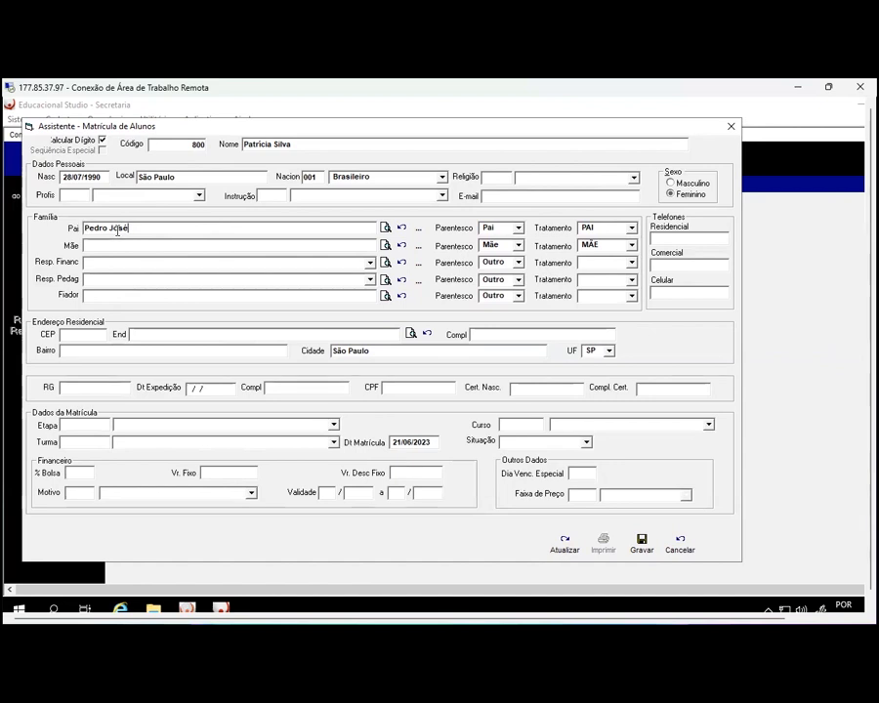
left_click(386, 231)
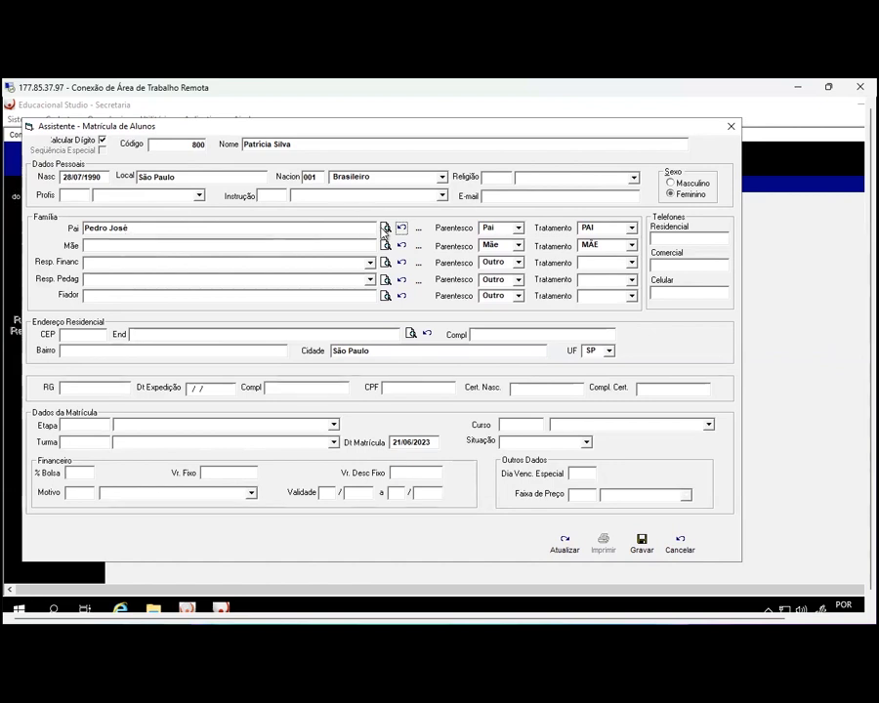
left_click(102, 245)
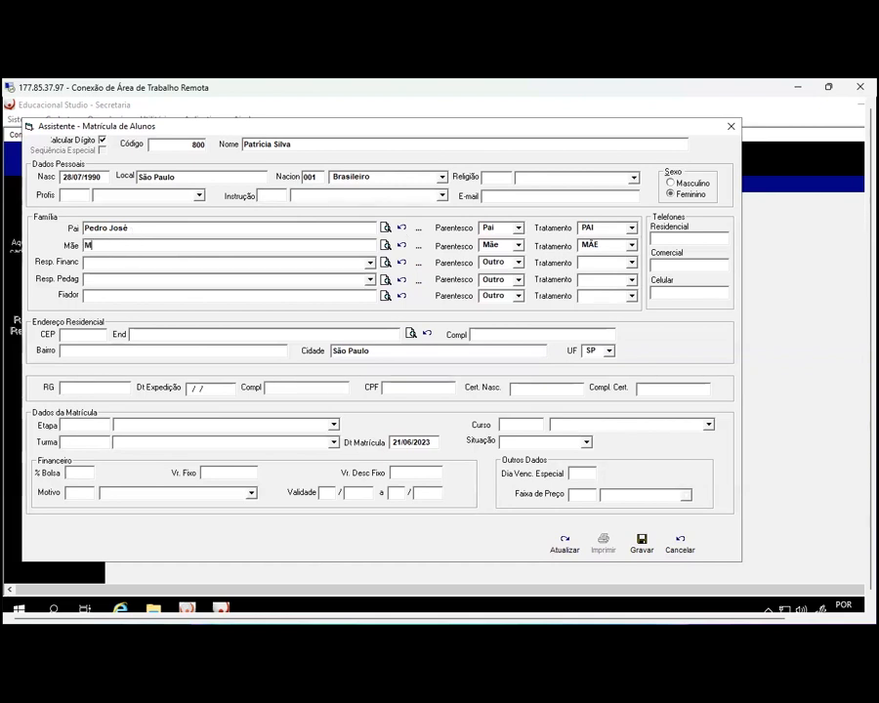
left_click(420, 250)
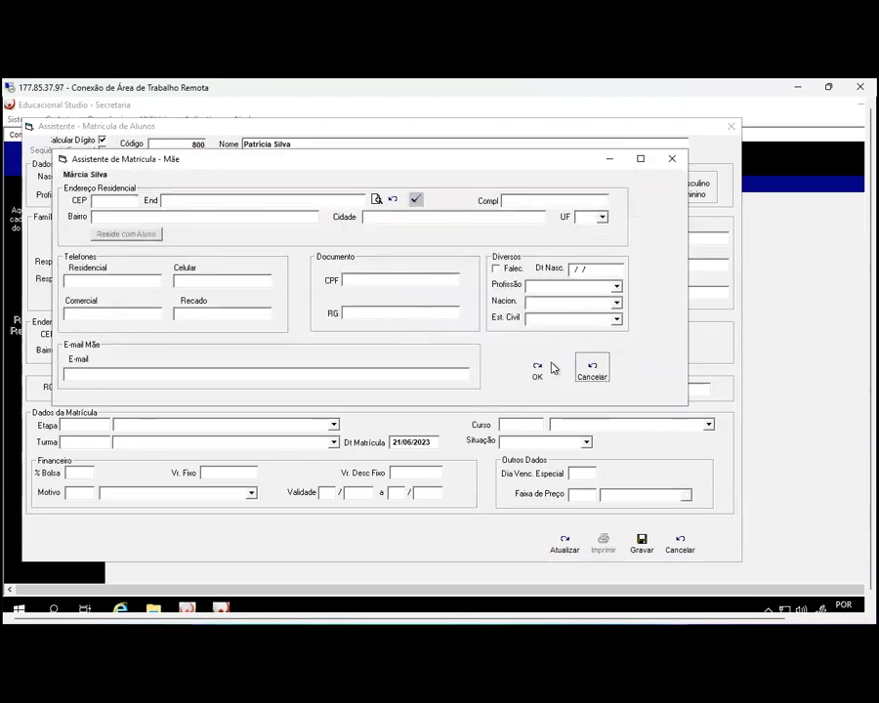
left_click(593, 369)
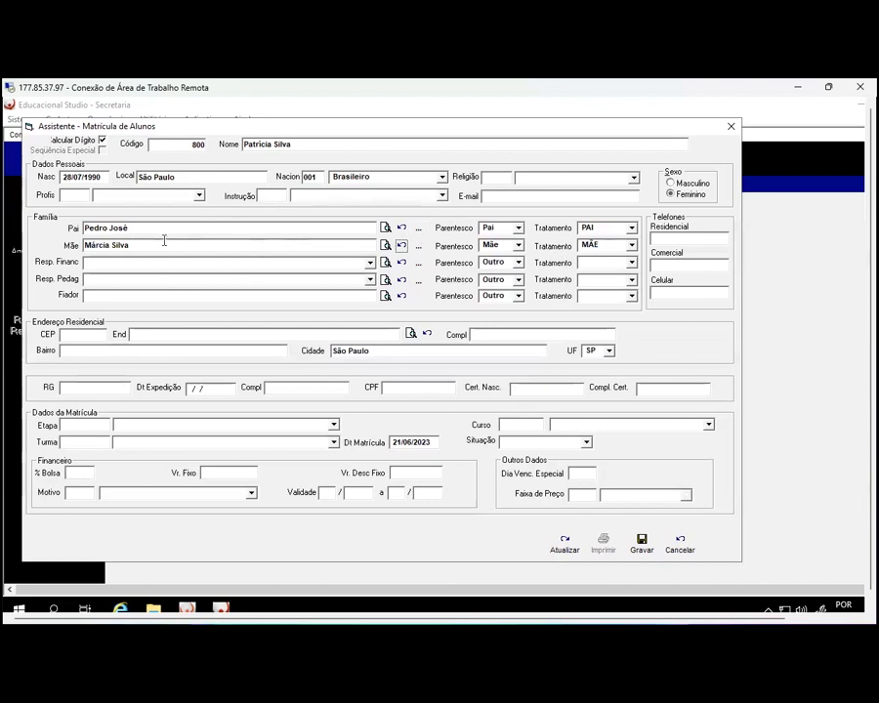
Fill the home address from the CEP, clear the complement, add the house number, then open the father's details
left_click(80, 335)
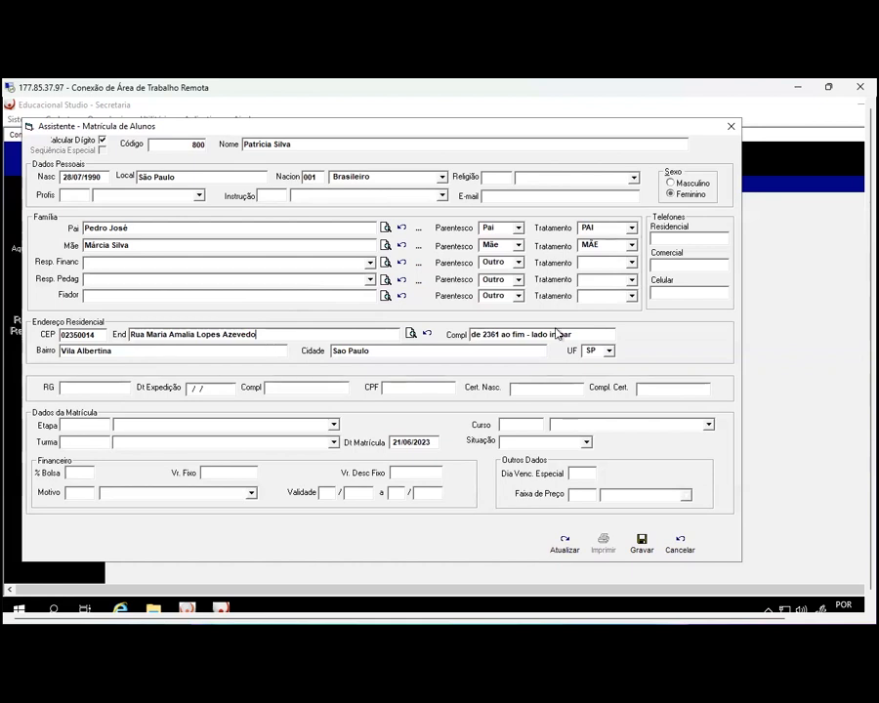
left_click_drag(576, 337, 471, 335)
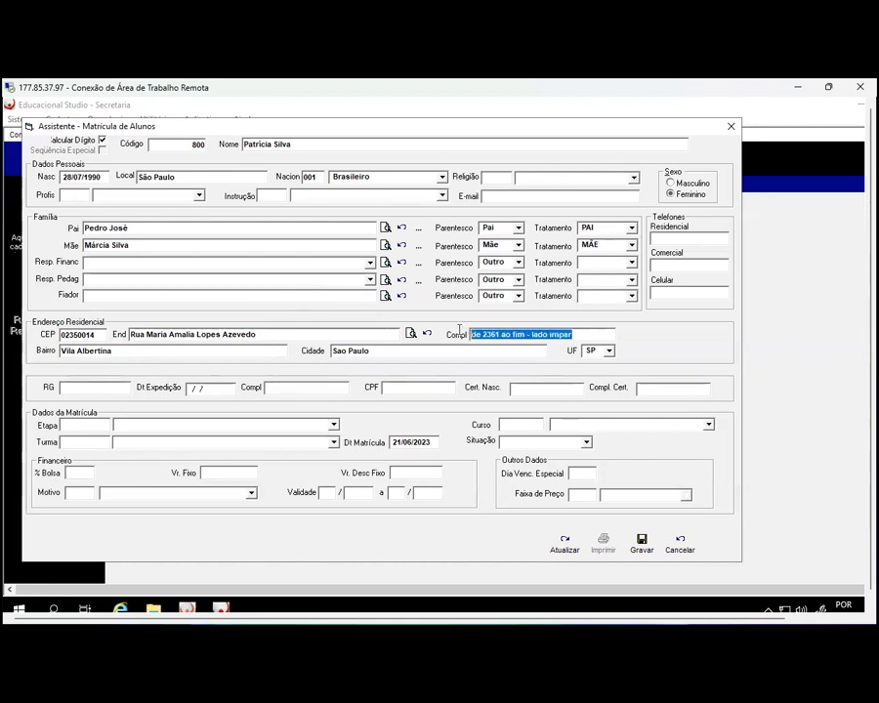
key("Delete")
left_click(286, 333)
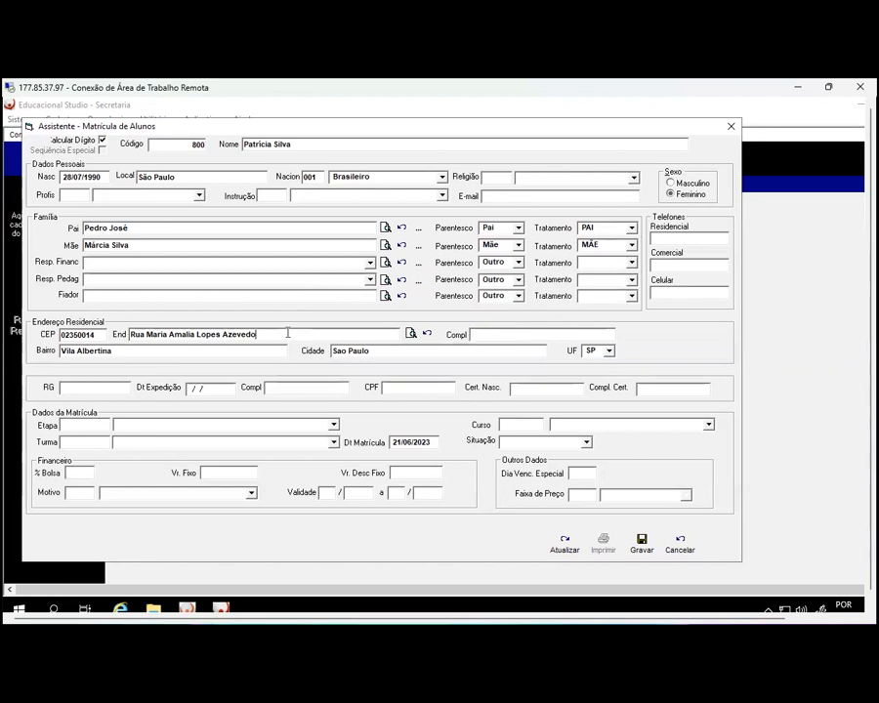
type(", 000")
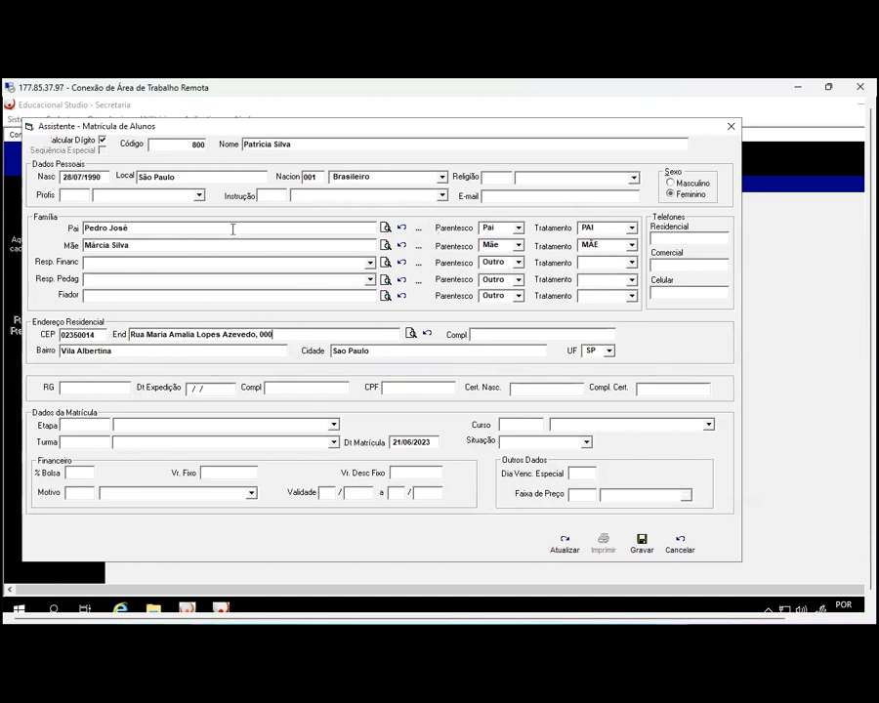
left_click(416, 230)
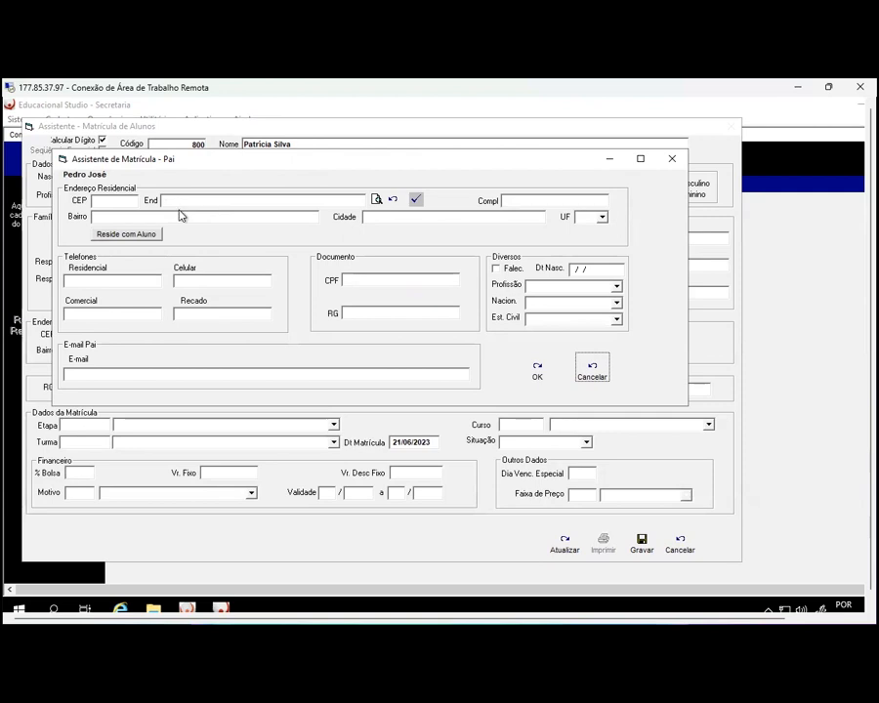
Copy the student's address into the father's record using Reside com Aluno
left_click(117, 200)
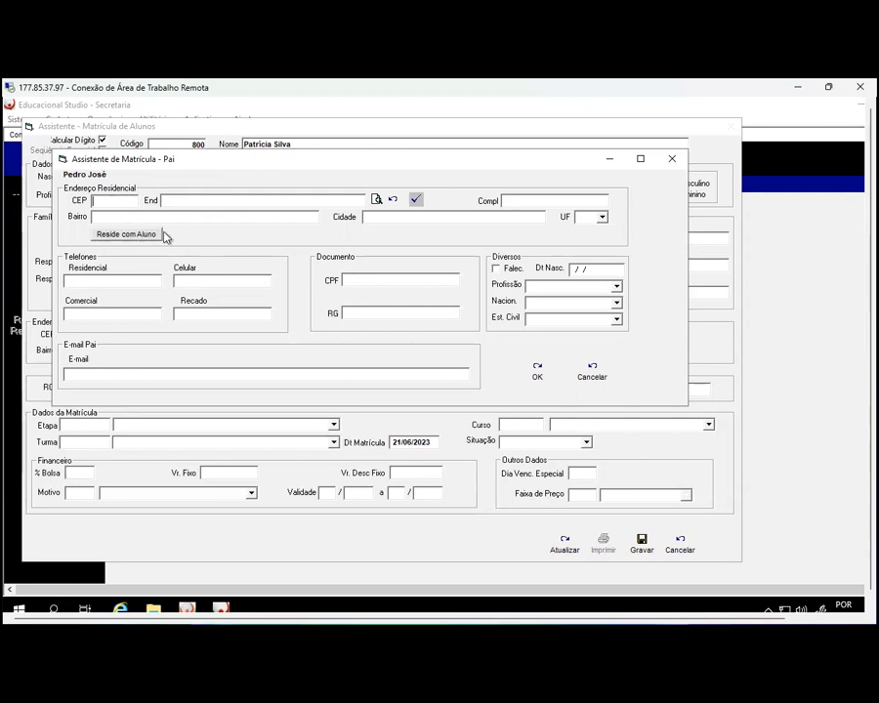
left_click(124, 235)
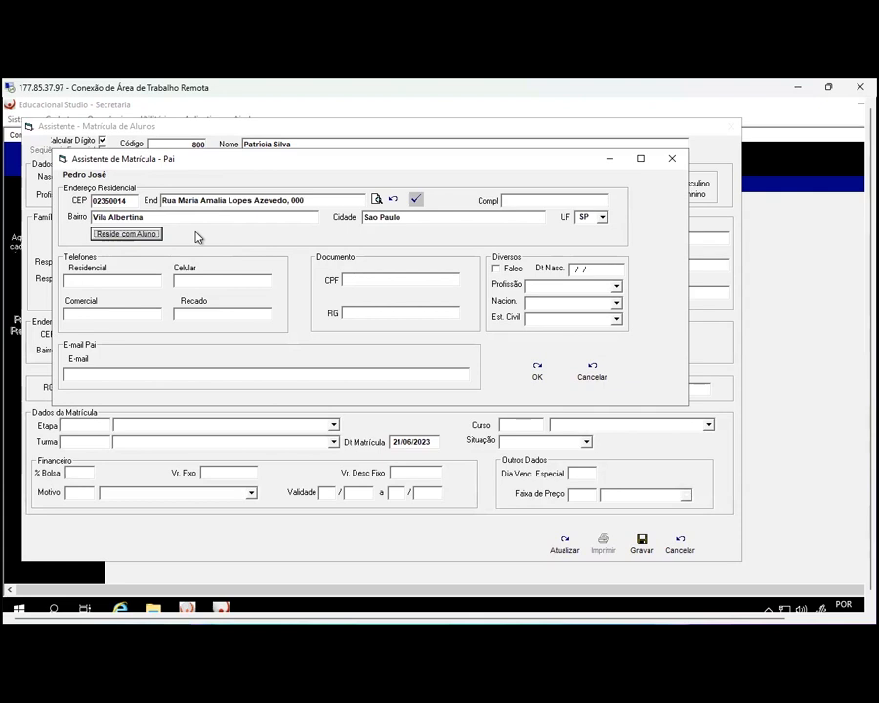
left_click_drag(262, 159, 284, 148)
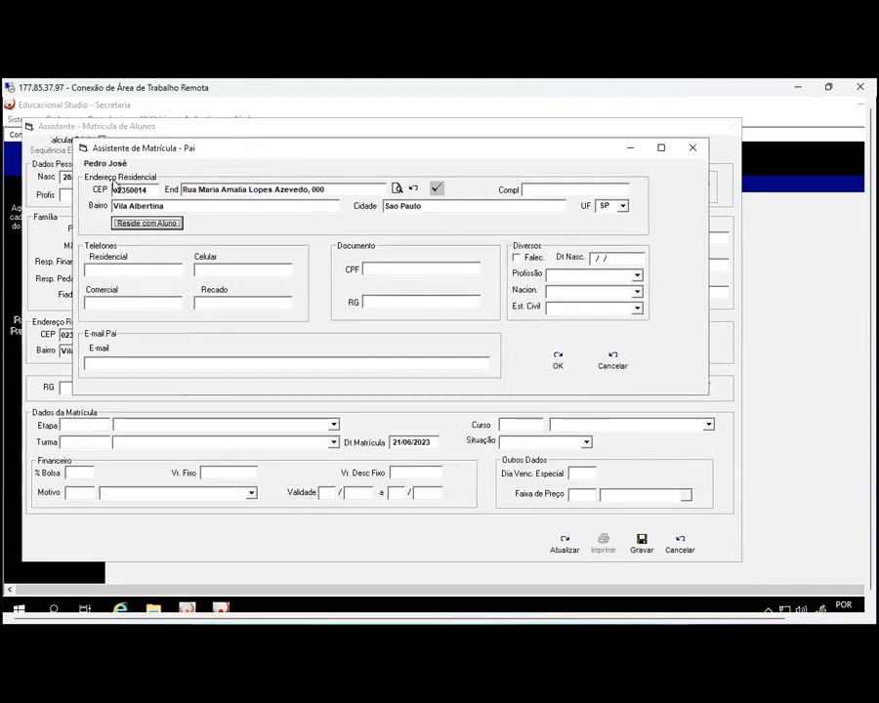
Enter the father's home phone and reuse it as his mobile with an added 9
left_click(135, 270)
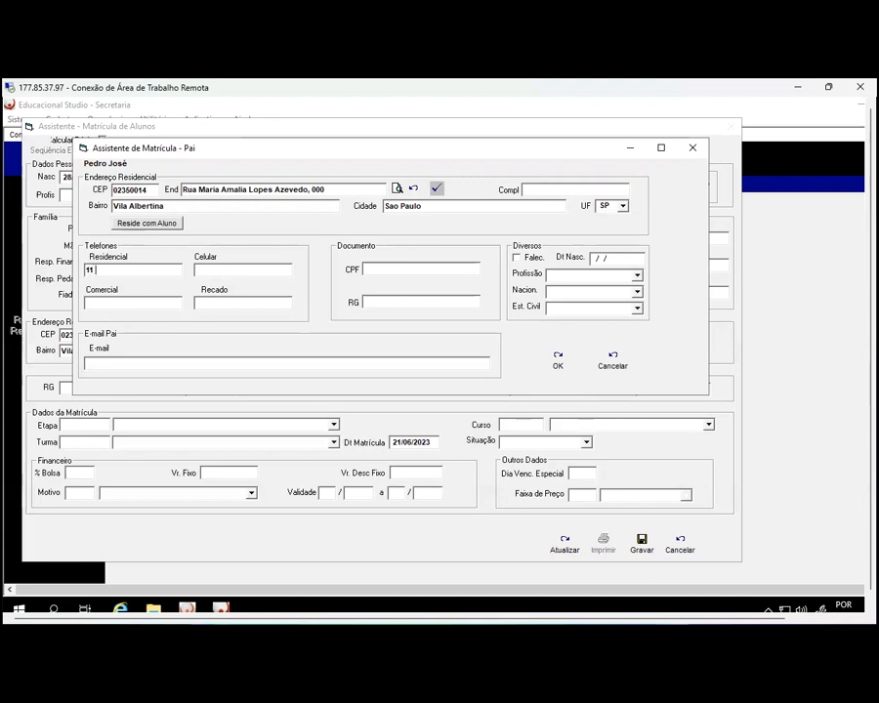
type("0-0000")
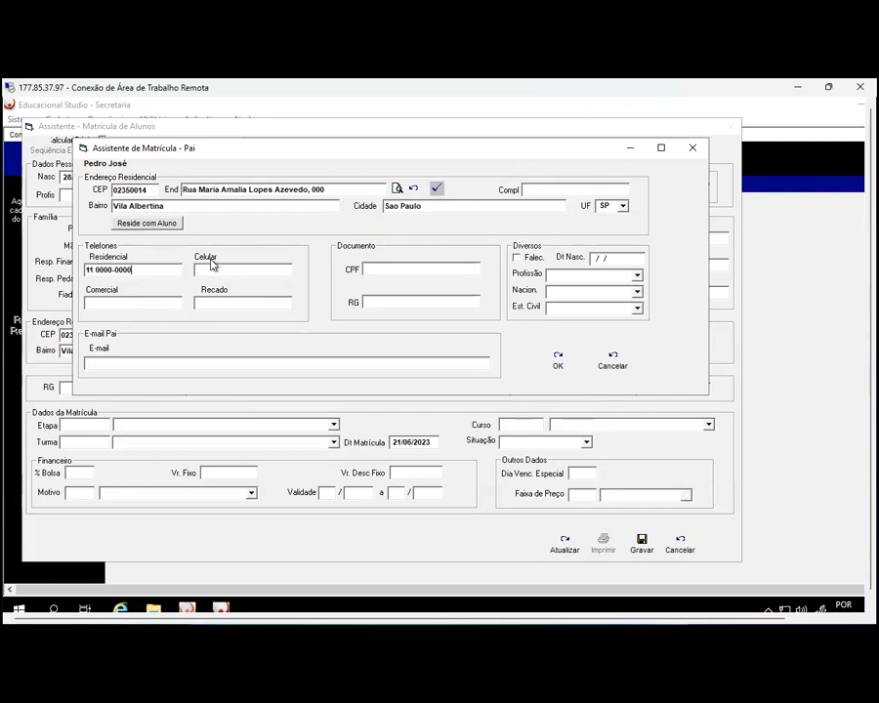
left_click_drag(133, 271, 88, 271)
key("ctrl+c")
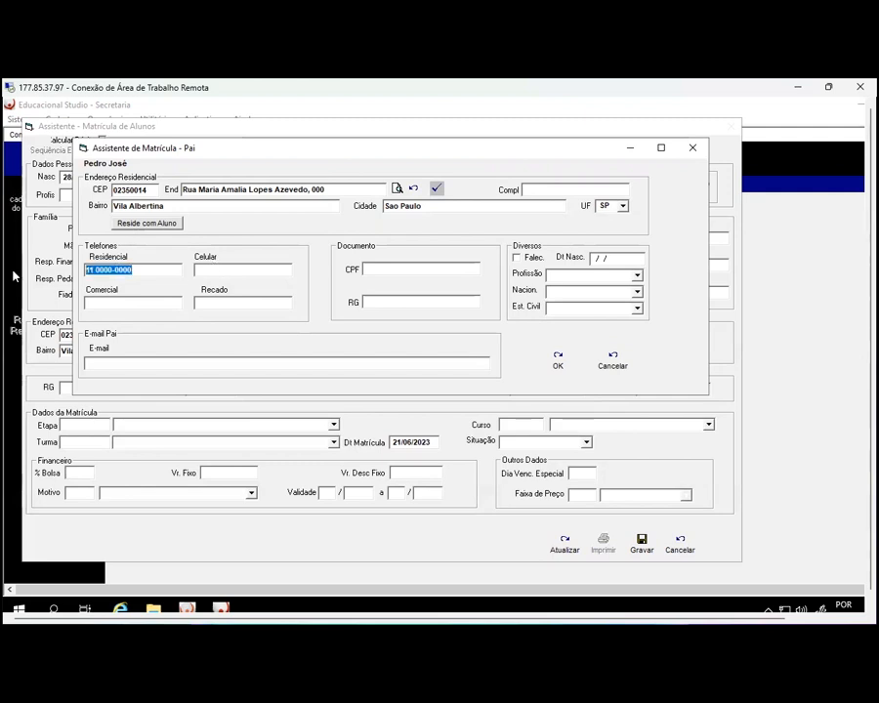
left_click(240, 270)
key("ctrl+v")
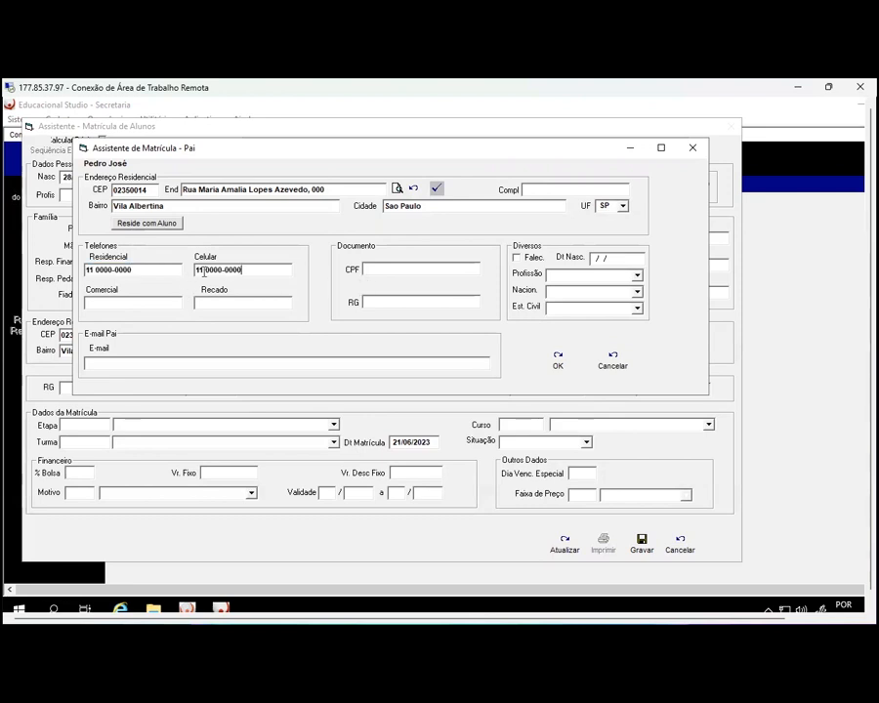
left_click(206, 270)
type("9")
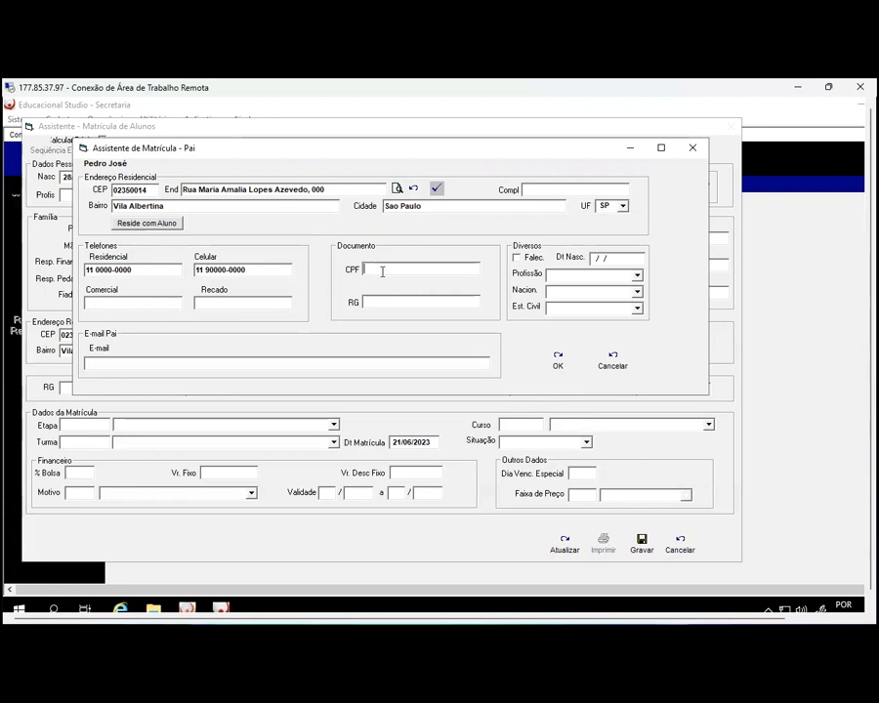
Type a CPF for the father, then delete it so the field stays blank
type("000")
type(".000.000")
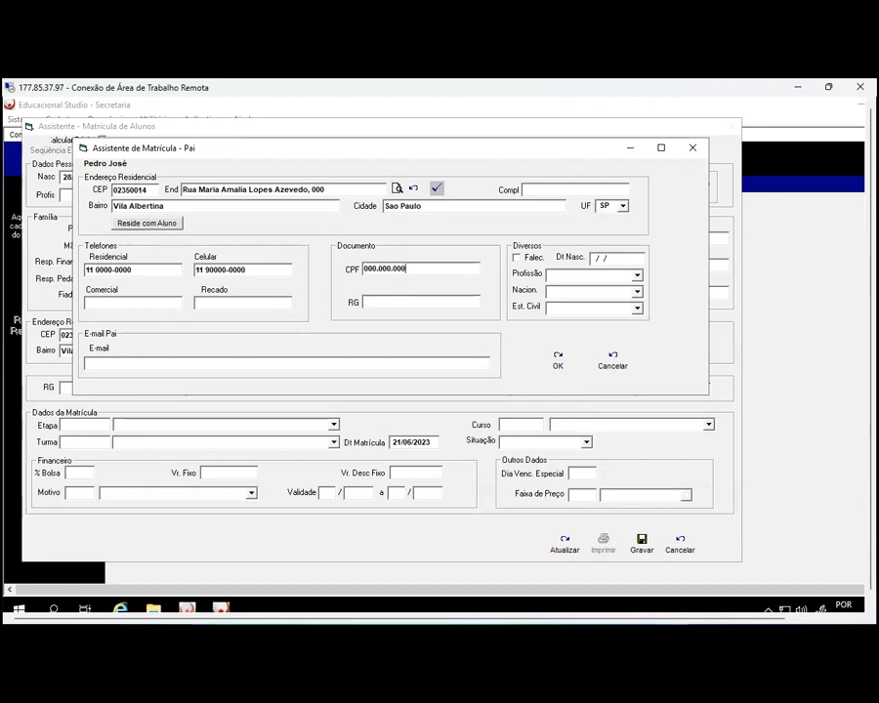
type("-00")
left_click(369, 303)
left_click(447, 271)
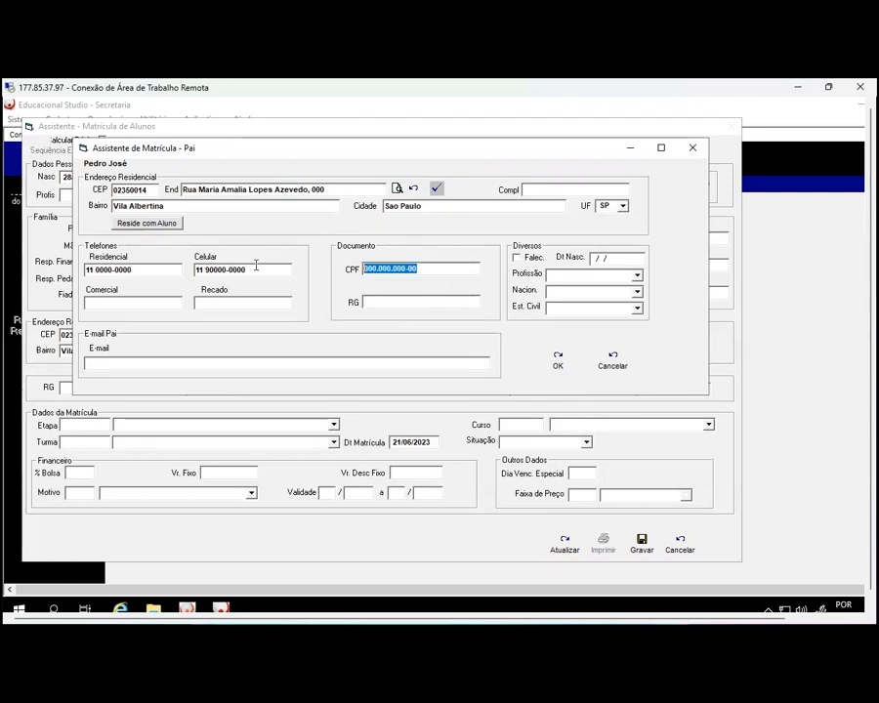
key("Delete")
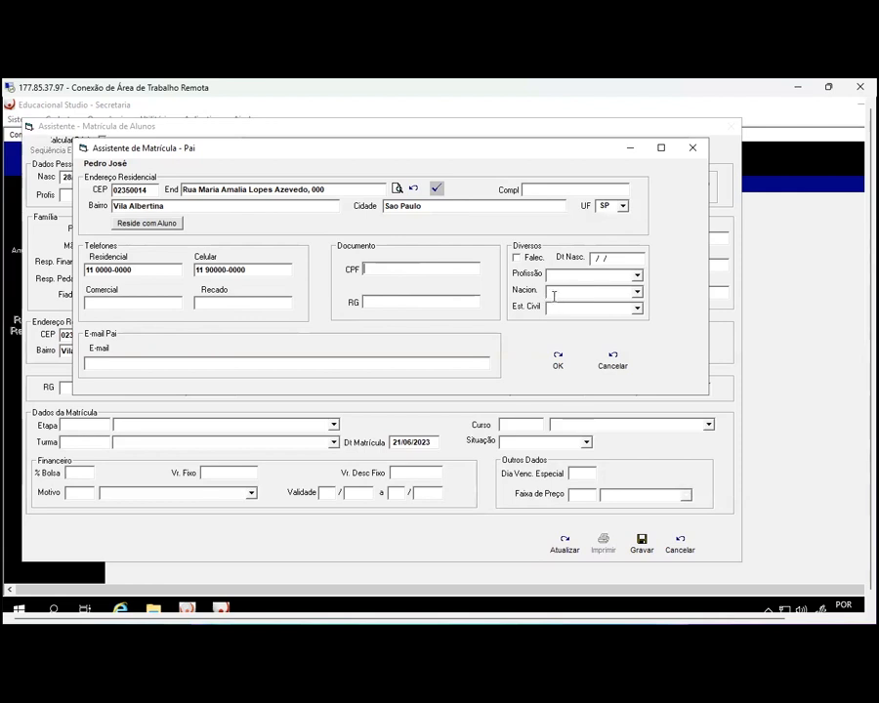
Set the father's marital status to Casado and save his details with OK
left_click(637, 308)
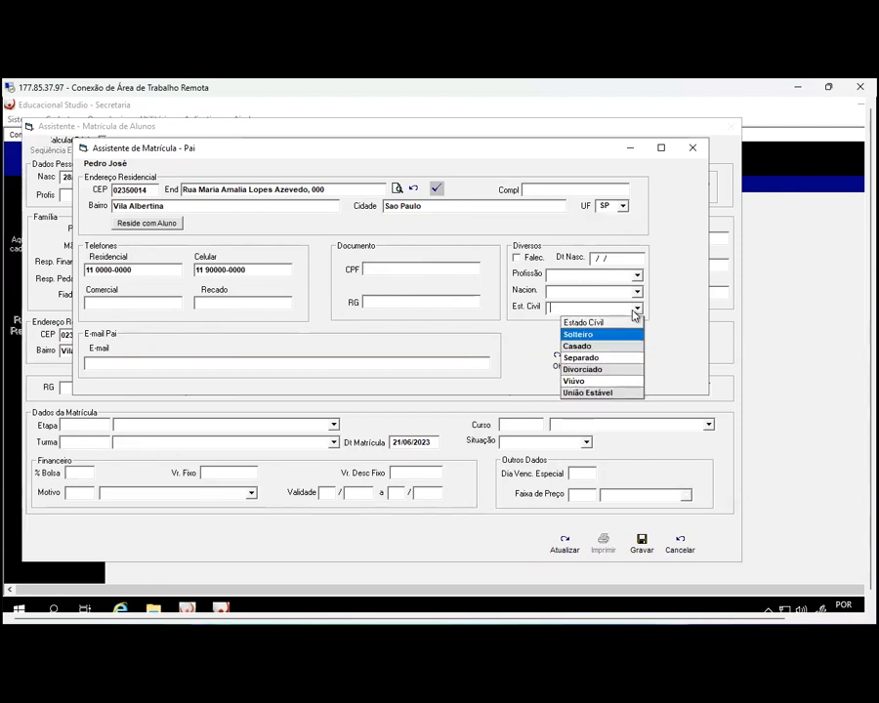
left_click(571, 346)
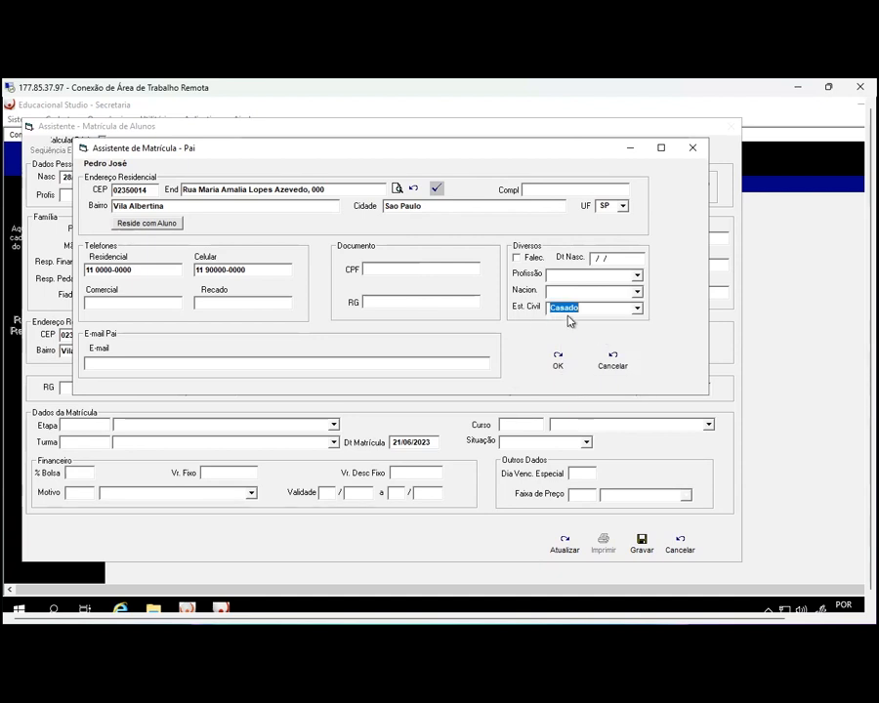
left_click(557, 363)
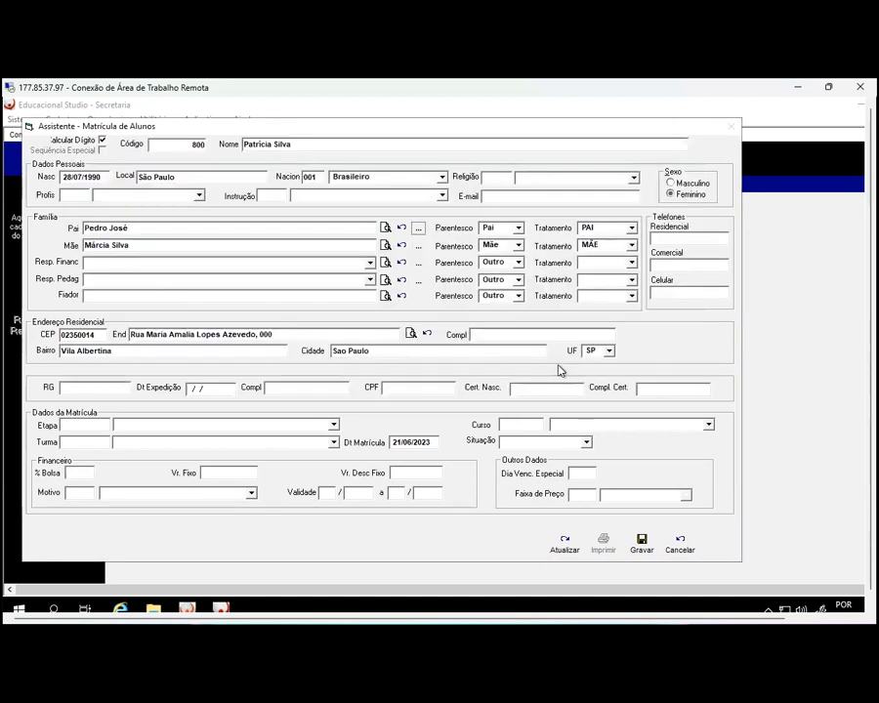
Give the mother the student's address via 'Reside com Aluno' and marital status Casado, then confirm
left_click(418, 249)
left_click(149, 222)
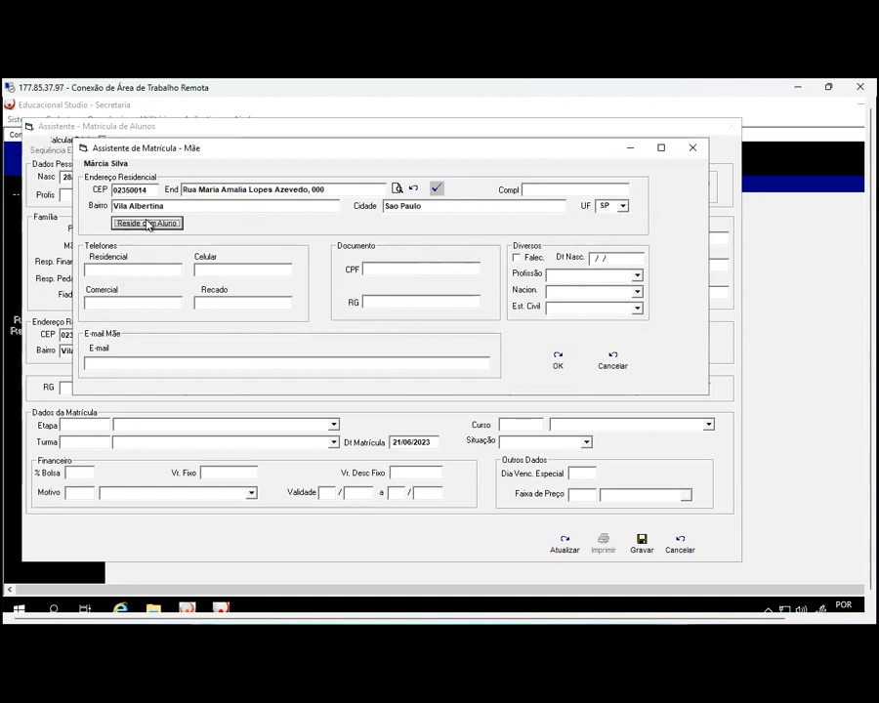
left_click(637, 307)
left_click(578, 333)
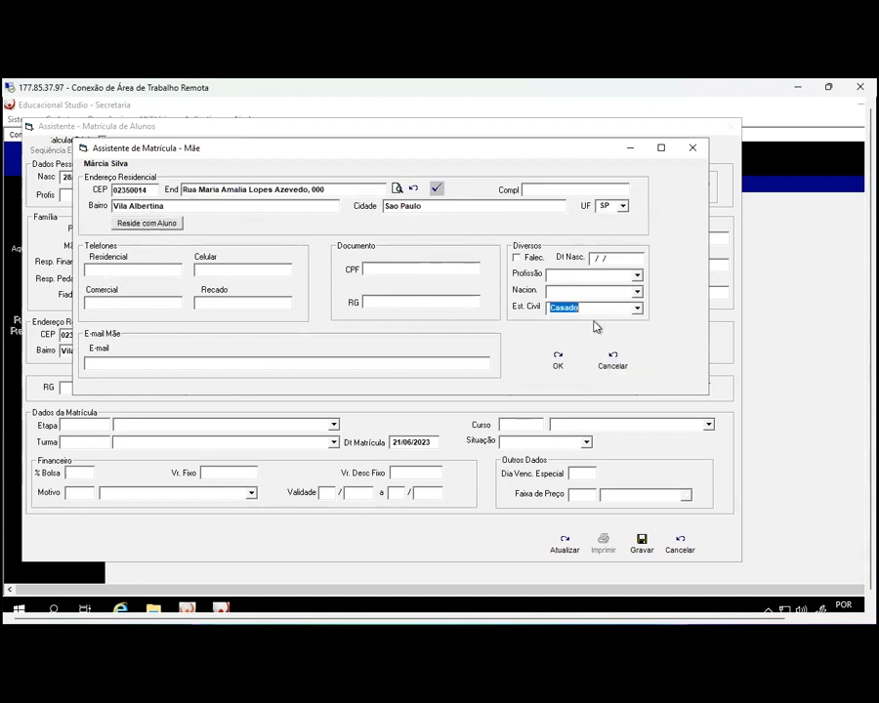
left_click(558, 359)
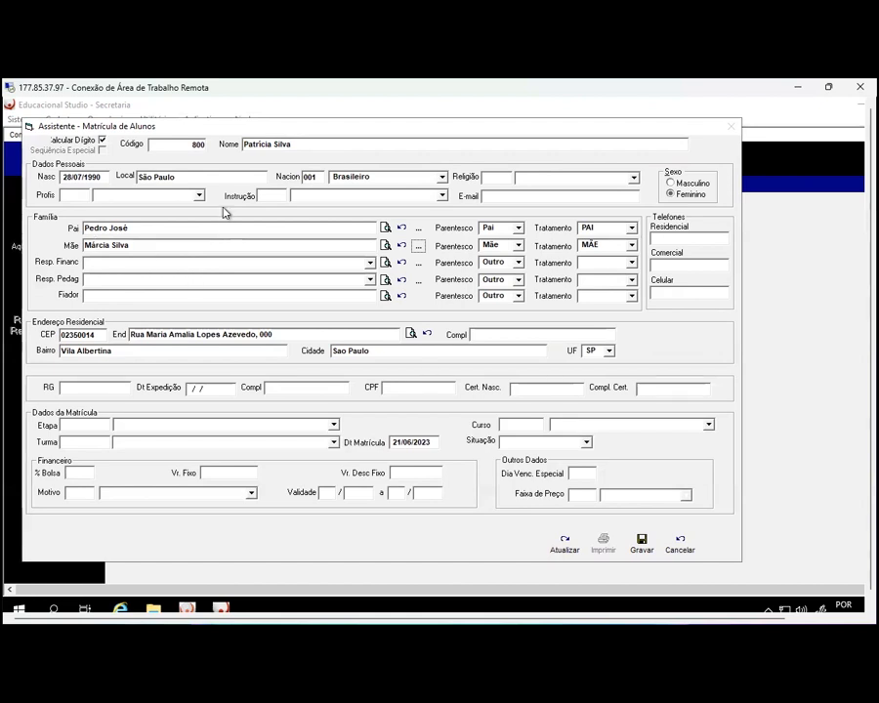
Select the father in both the Resp. Financ and Resp. Pedag dropdowns, replacing the typed name
left_click(370, 263)
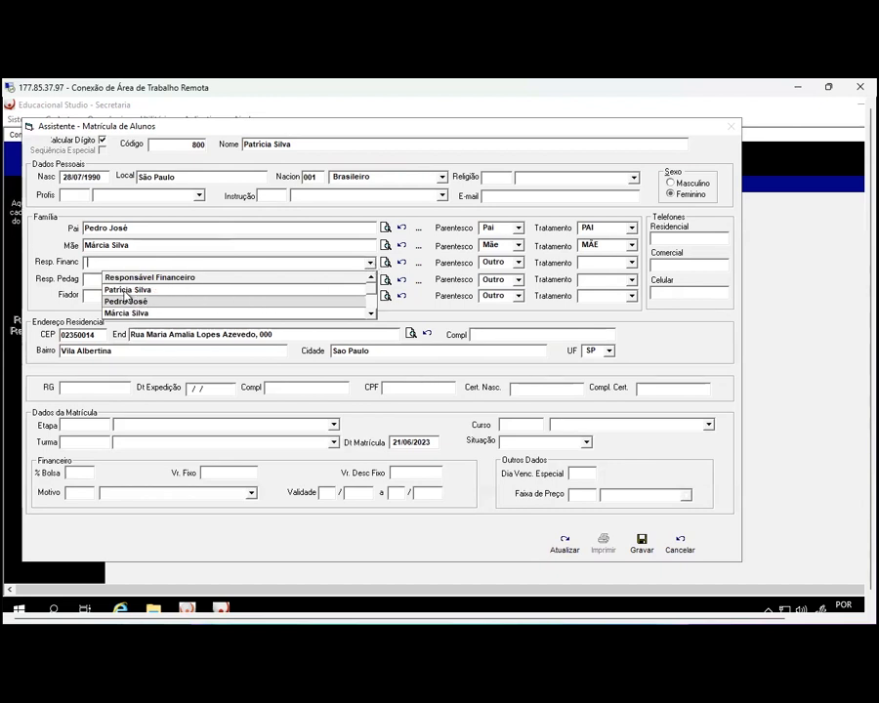
left_click(114, 301)
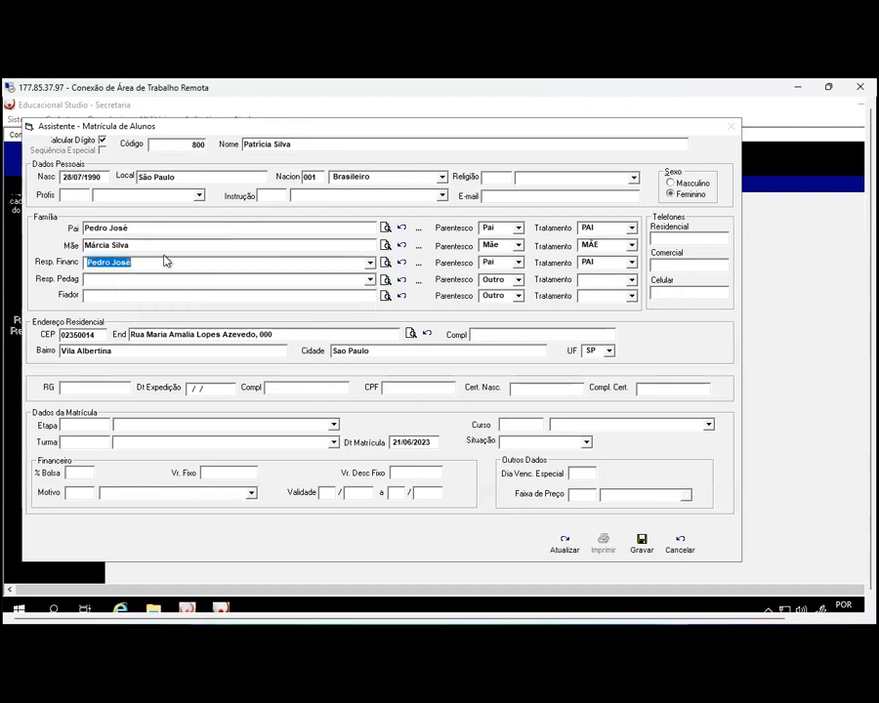
left_click(117, 281)
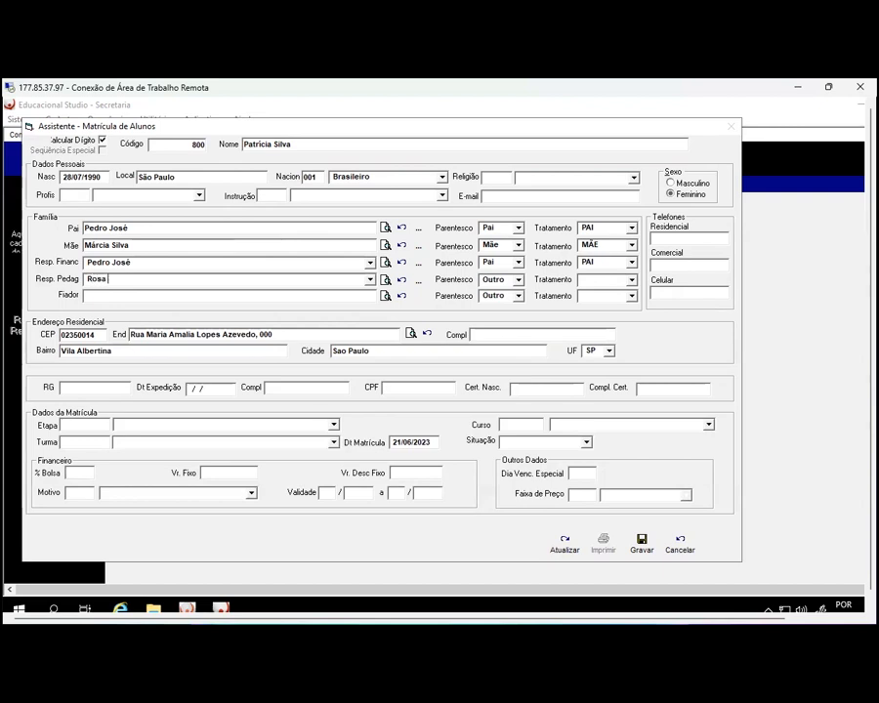
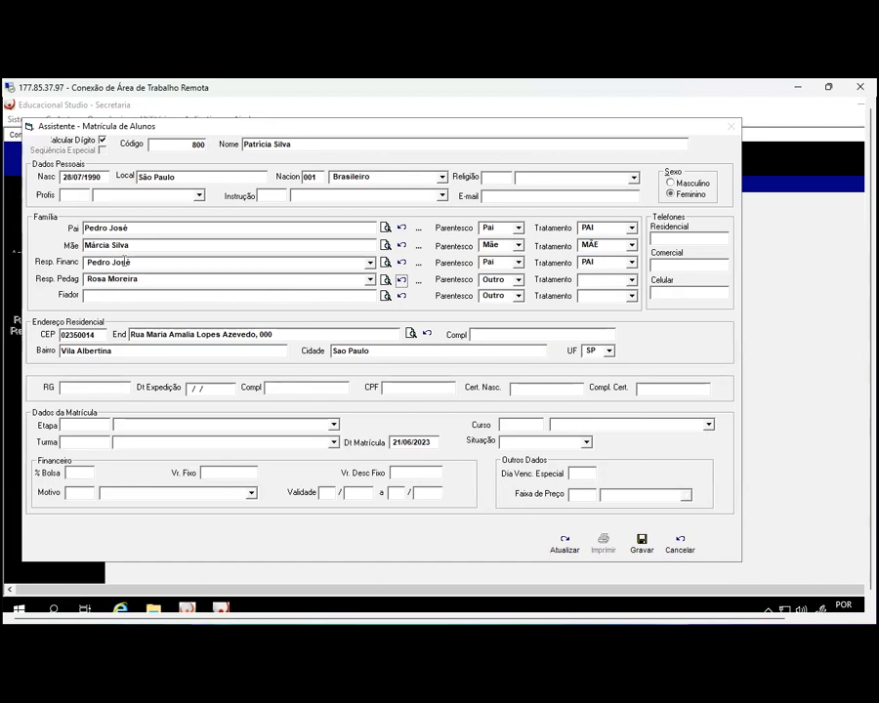
left_click(402, 281)
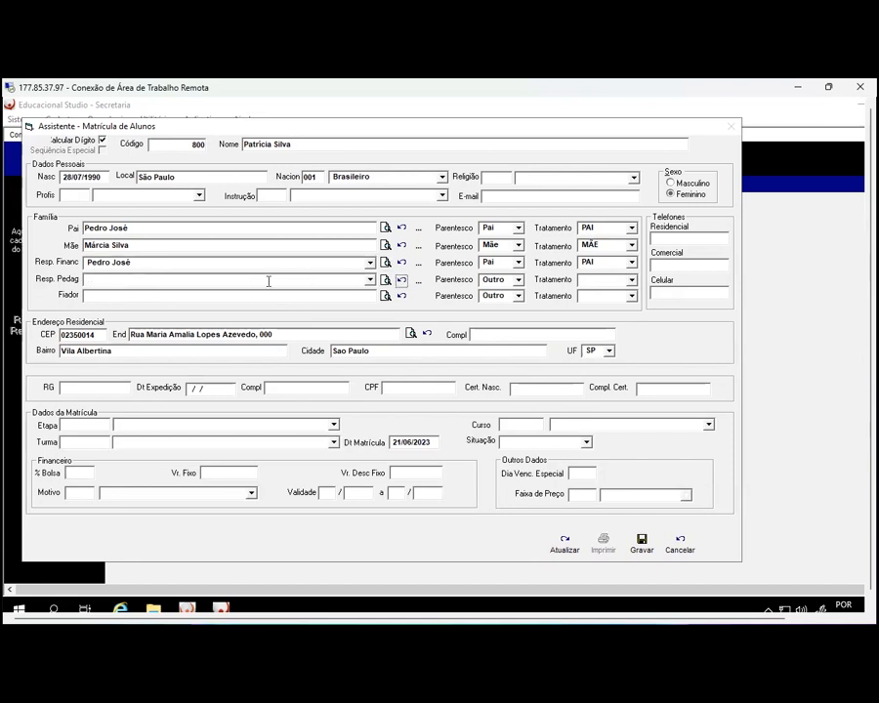
left_click(370, 280)
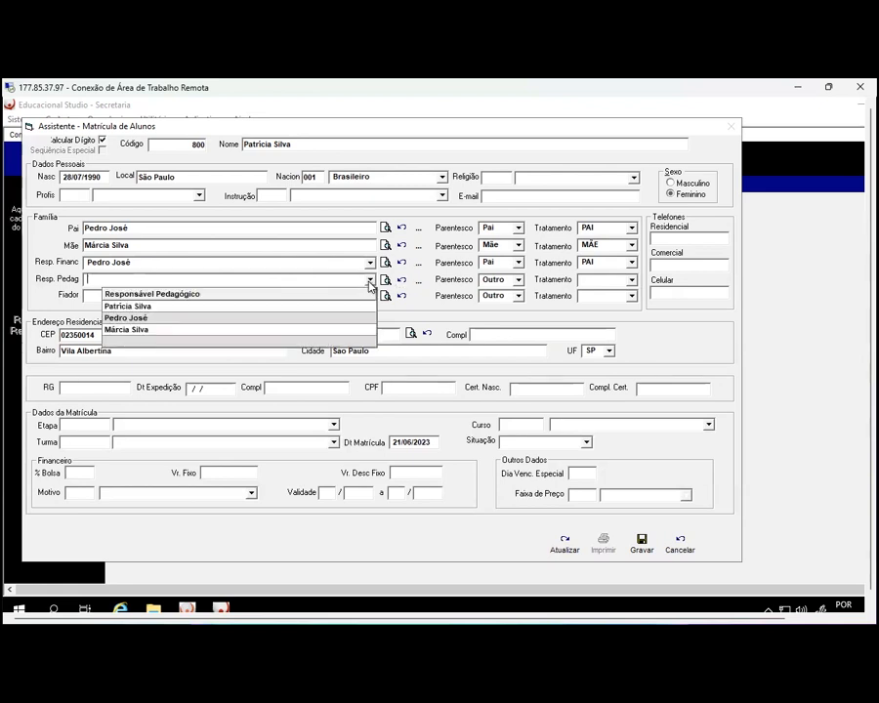
left_click(161, 316)
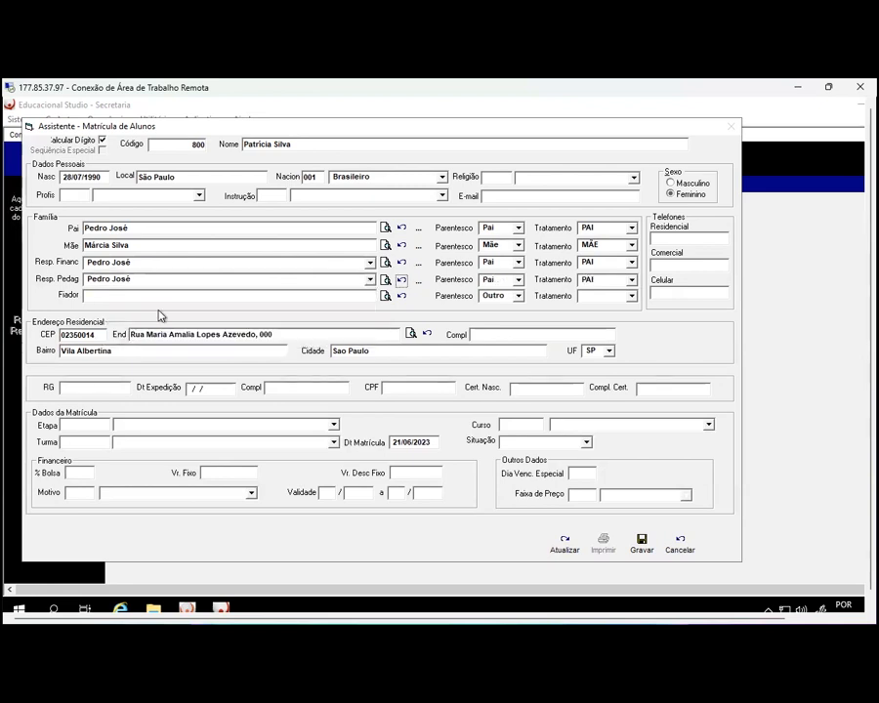